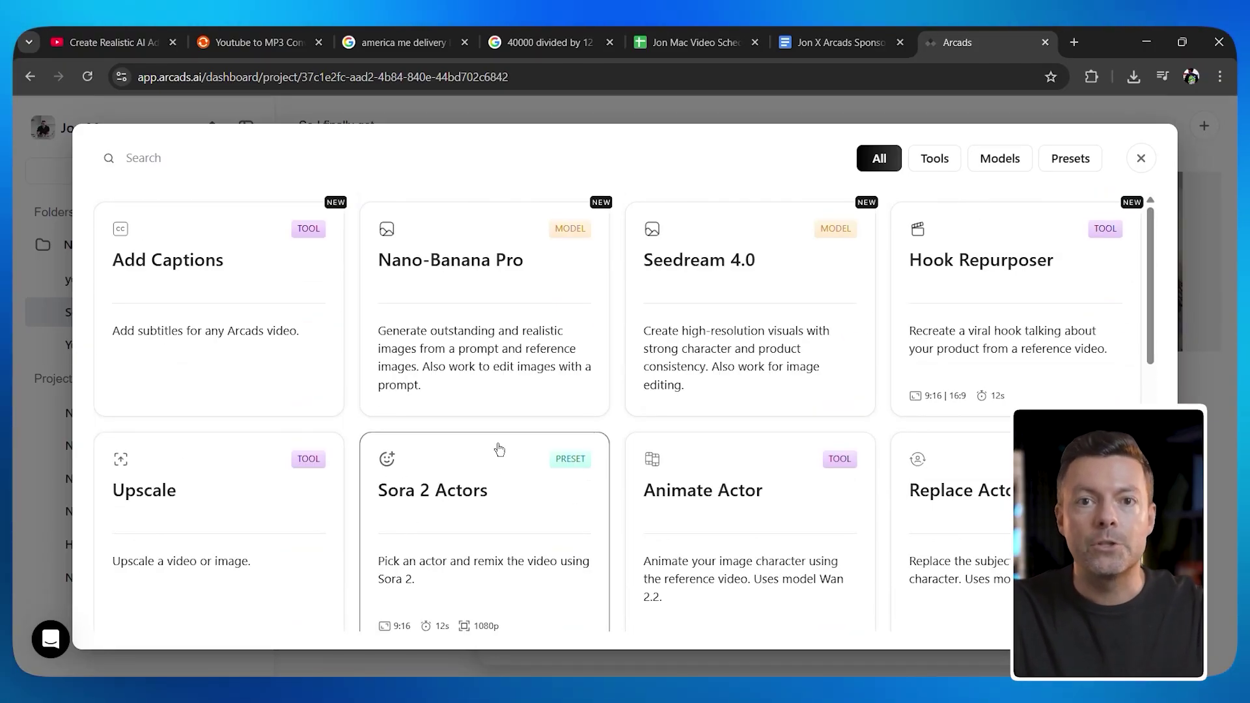
Scroll down through the Sora 2 Actors gallery of selfie-style actor videos
{"action": "scroll", "coordinate": [617, 414], "scroll_direction": "down", "scroll_amount": 3}
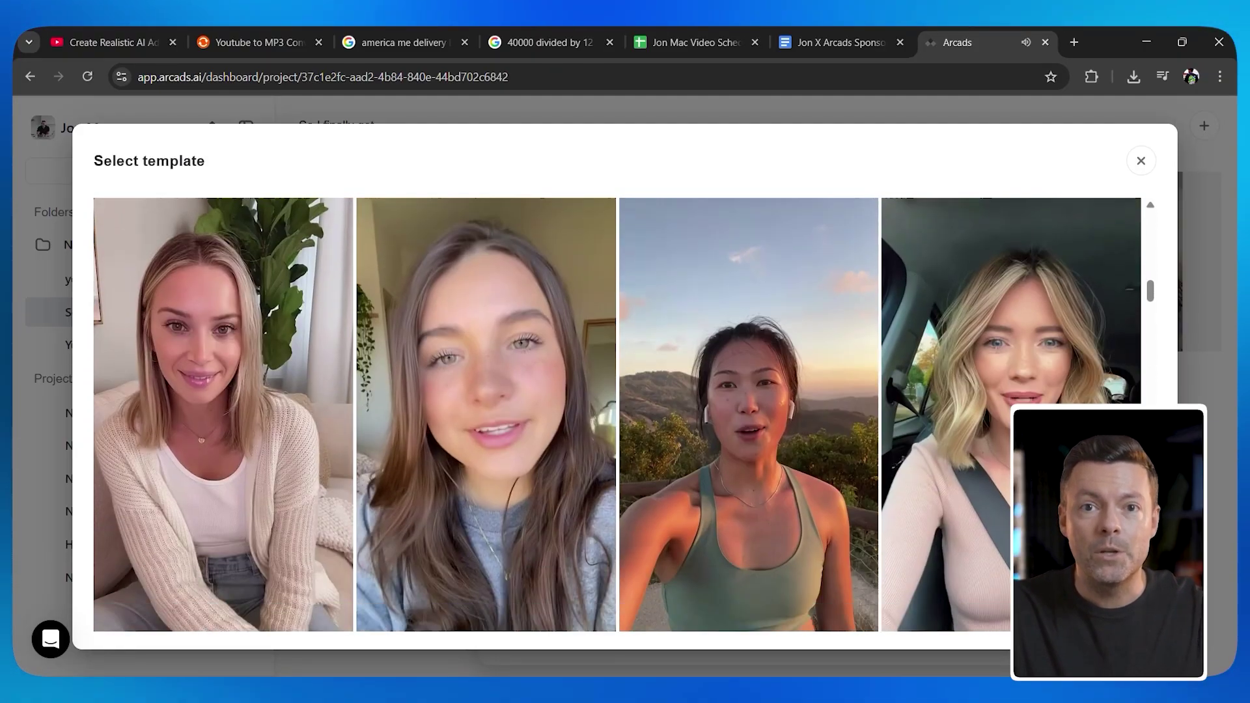
{"action": "scroll", "coordinate": [618, 414], "scroll_direction": "down", "scroll_amount": 3}
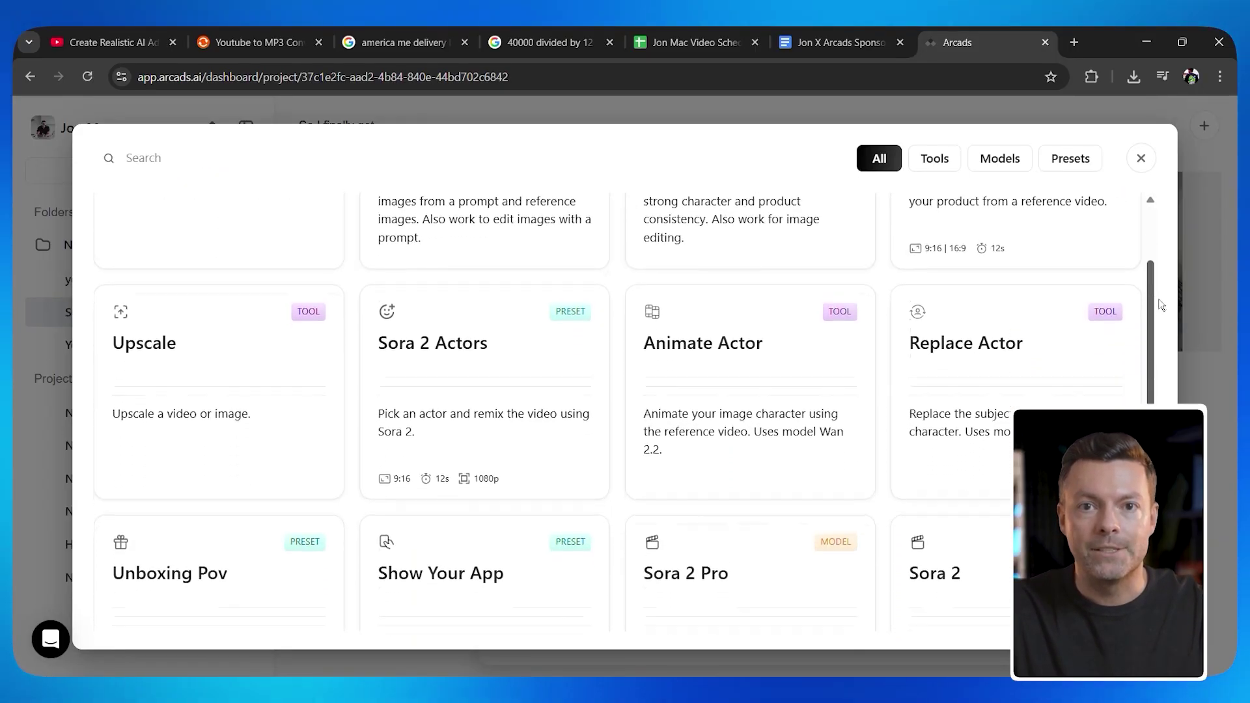
{"action": "scroll", "coordinate": [617, 414], "scroll_direction": "down", "scroll_amount": 1}
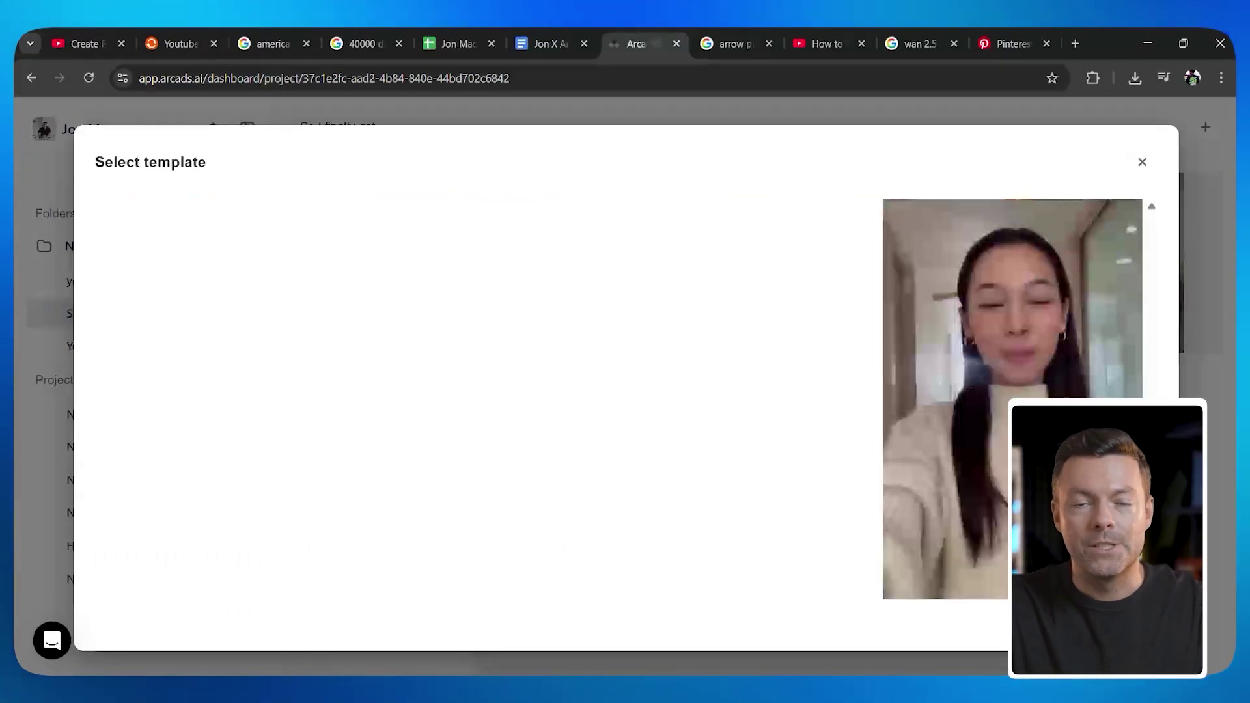
{"action": "scroll", "coordinate": [619, 417], "scroll_direction": "down", "scroll_amount": 15}
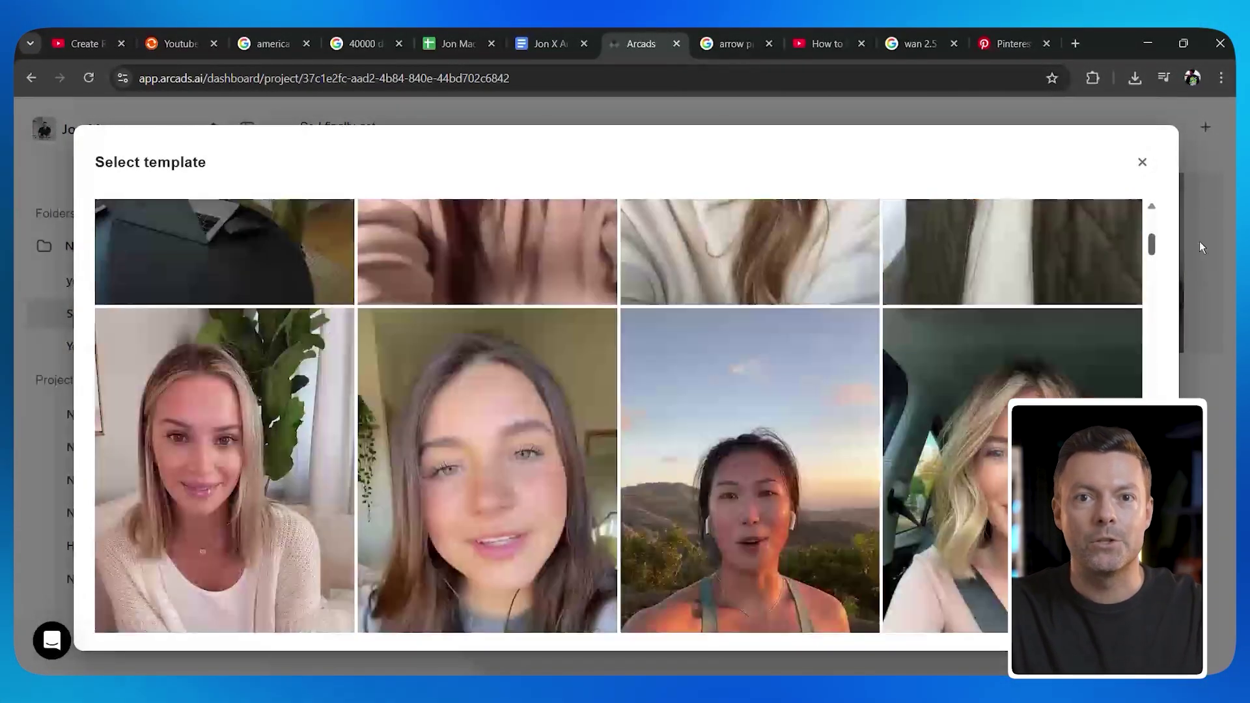
{"action": "scroll", "coordinate": [619, 417], "scroll_direction": "down", "scroll_amount": 20}
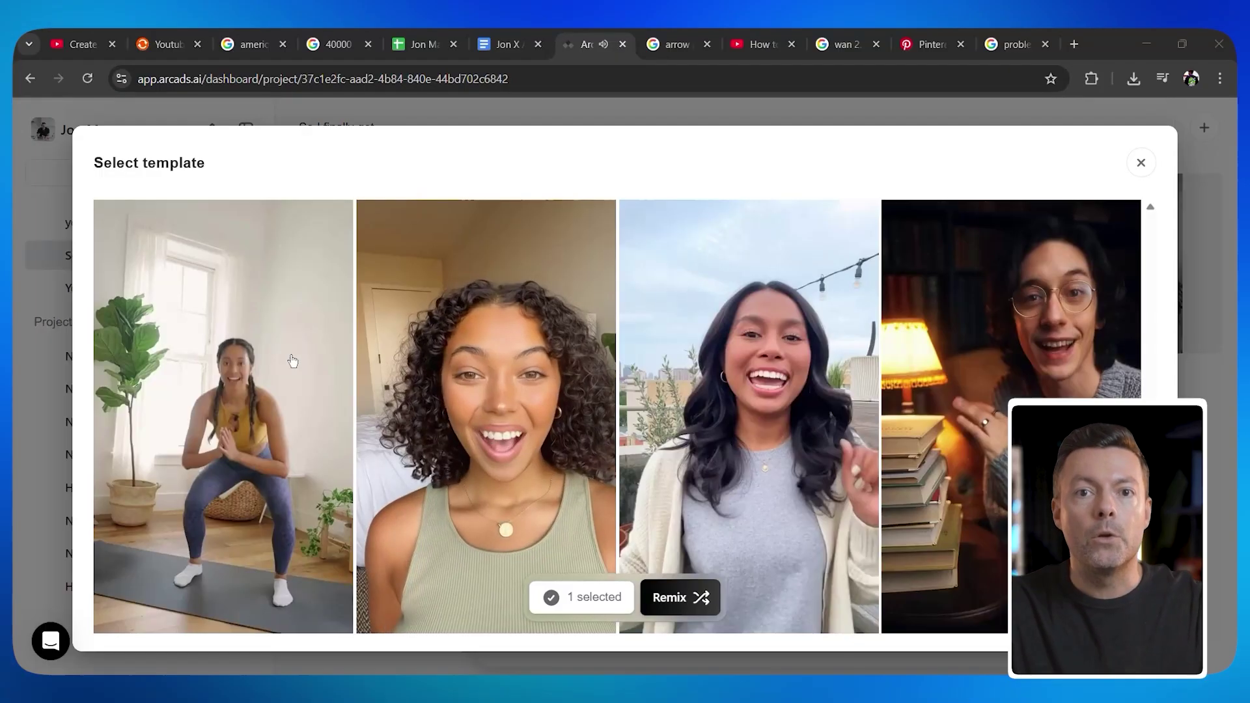
{"action": "scroll", "coordinate": [522, 349], "scroll_direction": "down", "scroll_amount": 5}
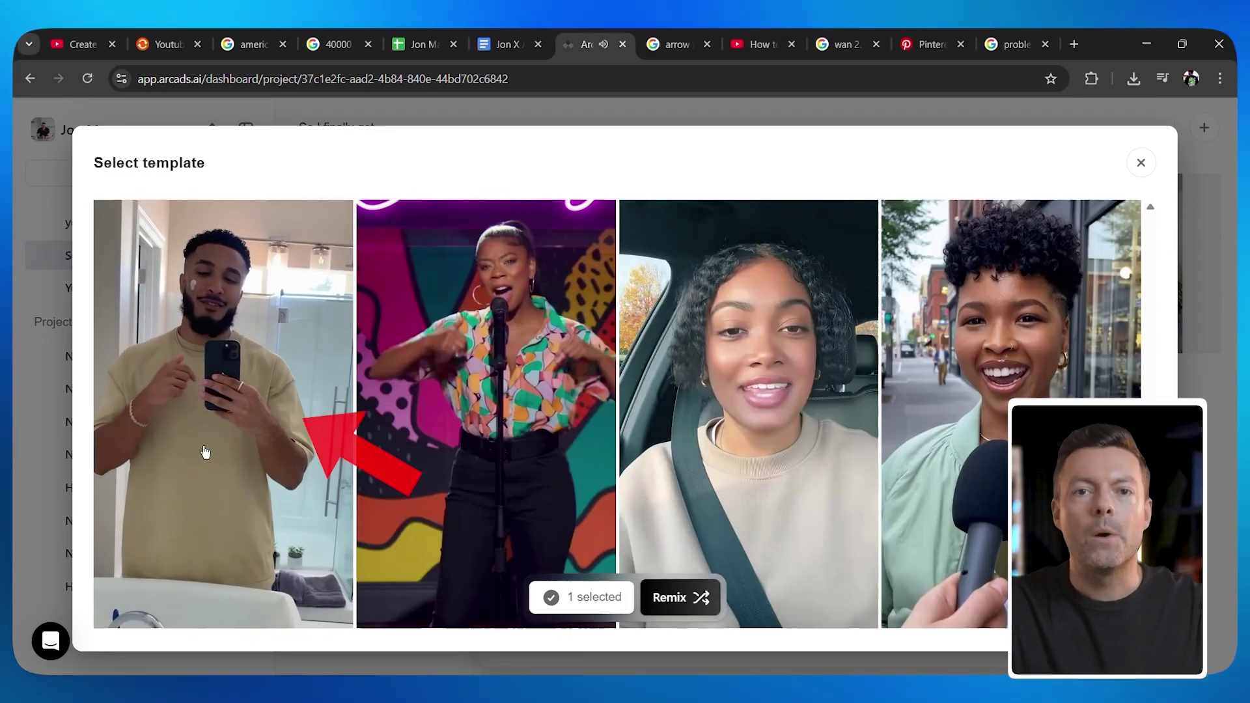
{"action": "scroll", "coordinate": [482, 451], "scroll_direction": "down", "scroll_amount": 5}
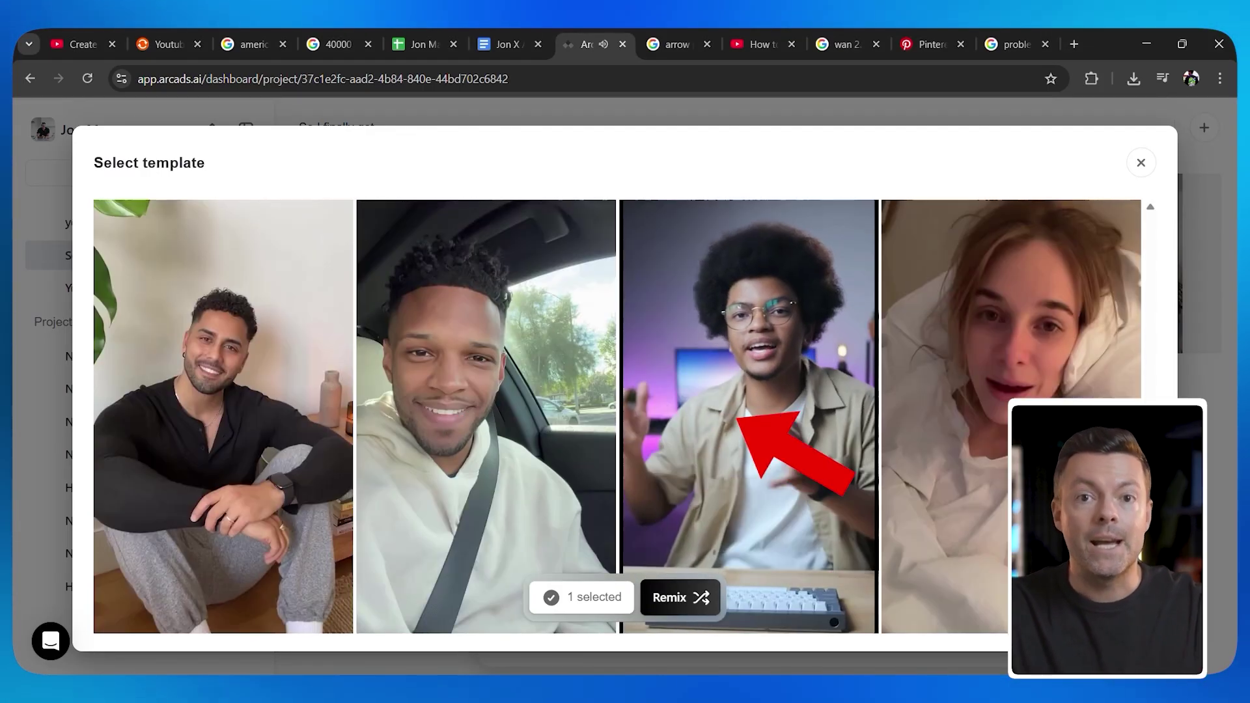
{"action": "scroll", "coordinate": [761, 450], "scroll_direction": "down", "scroll_amount": 5}
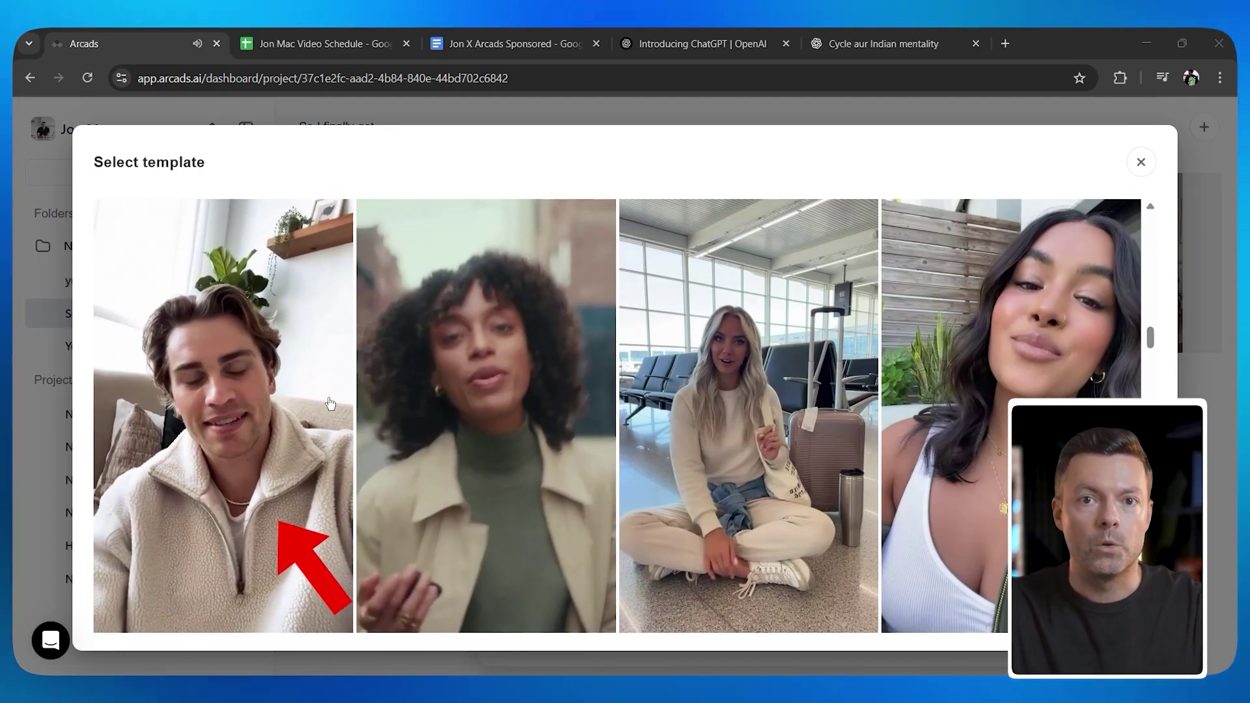
{"action": "scroll", "coordinate": [558, 412], "scroll_direction": "down", "scroll_amount": 5}
{"action": "scroll", "coordinate": [655, 502], "scroll_direction": "down", "scroll_amount": 5}
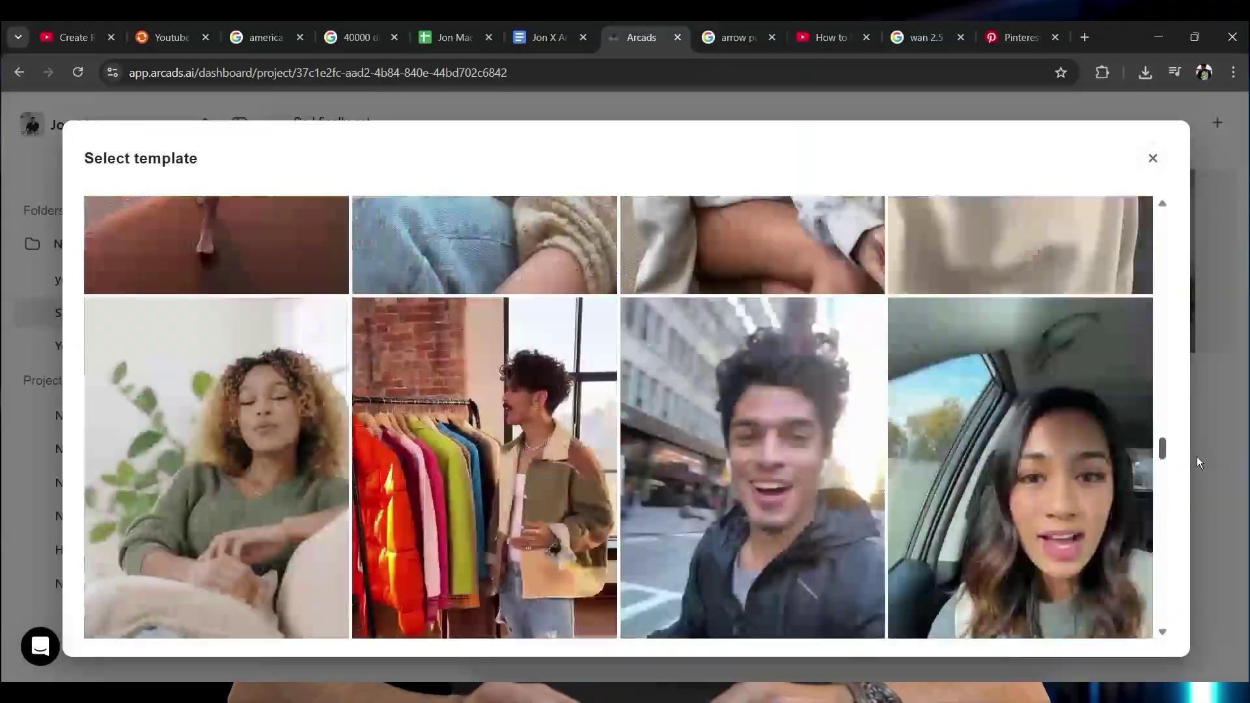
Drag down along the right edge of the Arcads page
{"action": "left_click_drag", "start_coordinate": [1197, 456], "coordinate": [1210, 588]}
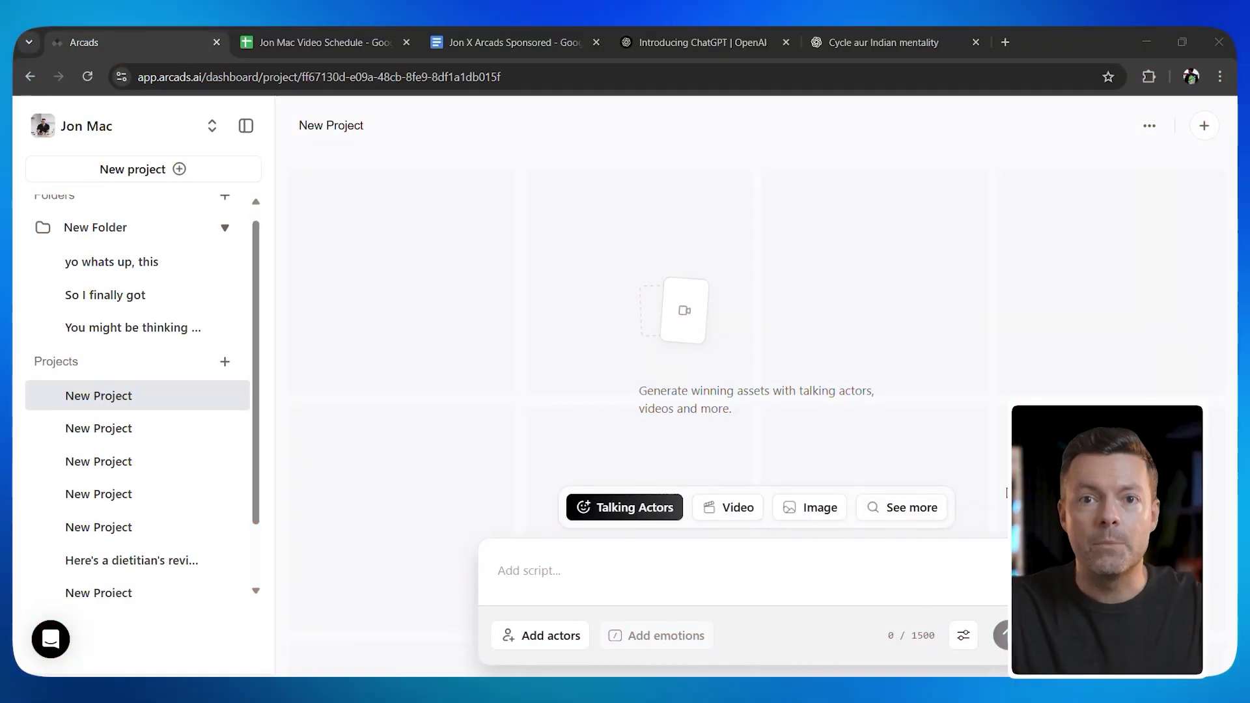
{"action": "left_click", "coordinate": [903, 511]}
{"action": "scroll", "coordinate": [781, 508], "scroll_direction": "down", "scroll_amount": 3}
{"action": "left_click", "coordinate": [737, 520]}
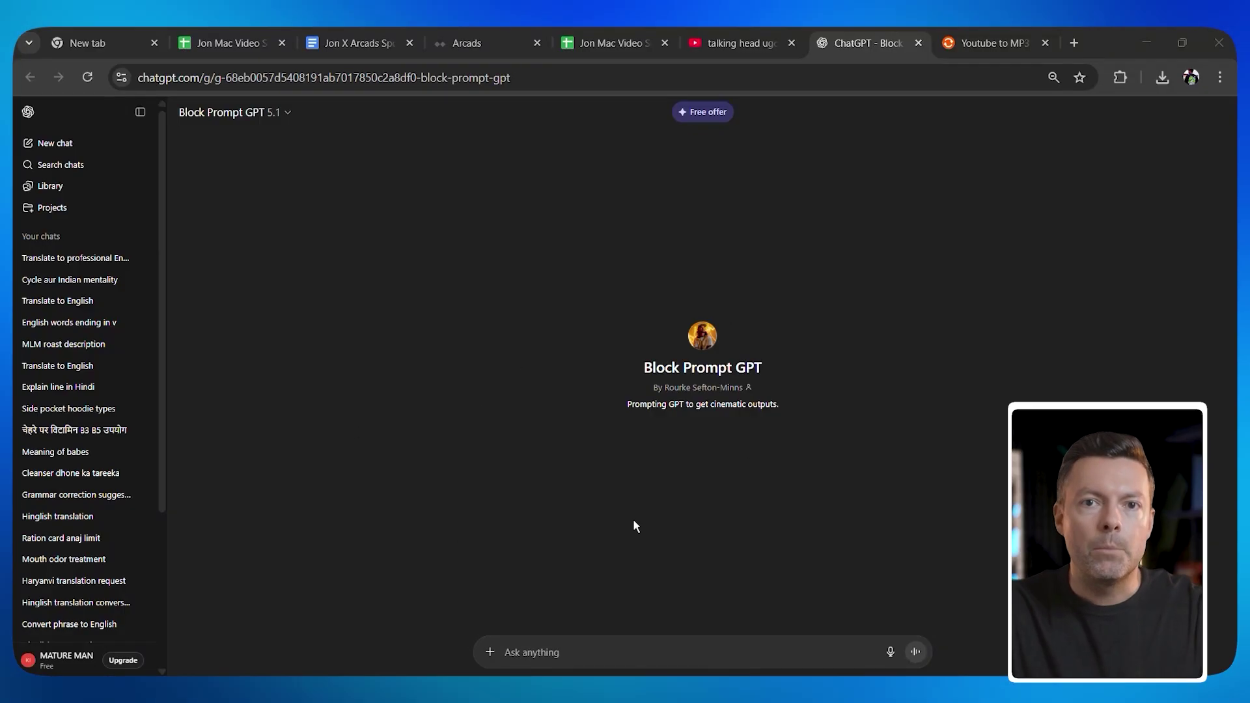
Highlight the Block Prompt GPT's description line, then its name and byline
{"action": "left_click_drag", "start_coordinate": [612, 418], "coordinate": [693, 411]}
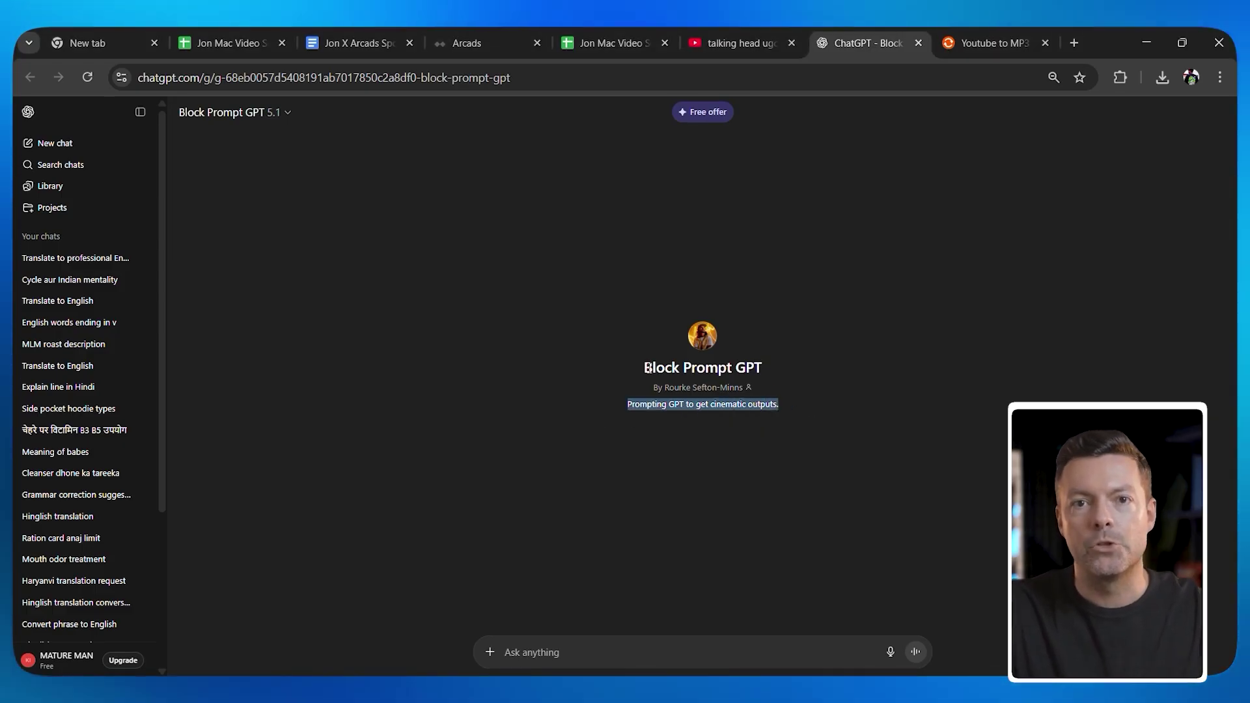
{"action": "left_click", "coordinate": [618, 378]}
{"action": "left_click_drag", "start_coordinate": [779, 369], "coordinate": [564, 305]}
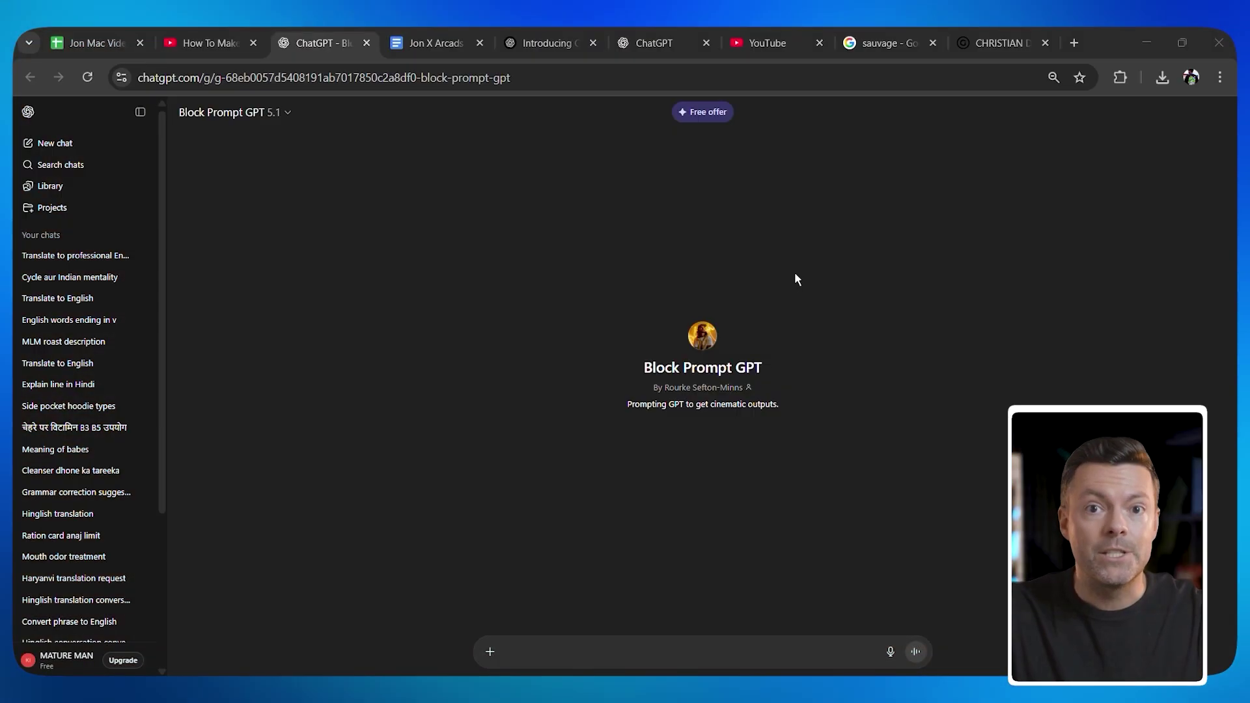
Attach the Sauvage perfume image from Home > Recent to the ChatGPT message
{"action": "left_click", "coordinate": [488, 652]}
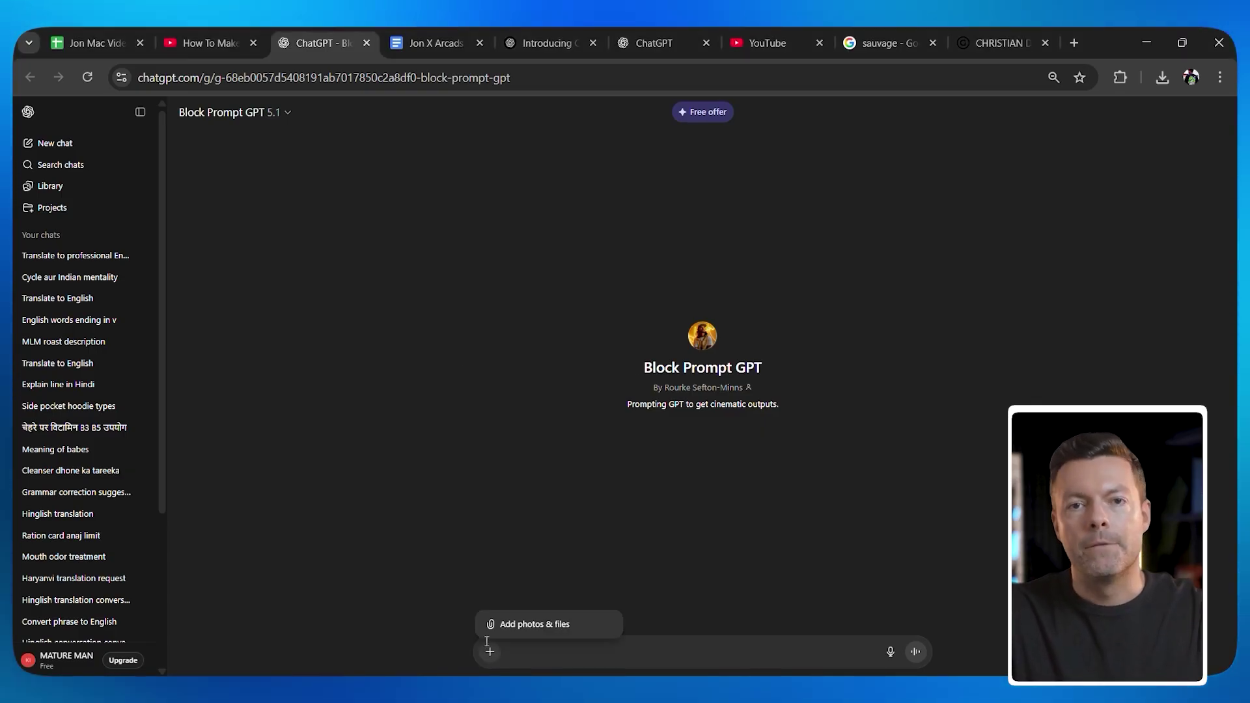
{"action": "left_click", "coordinate": [521, 623]}
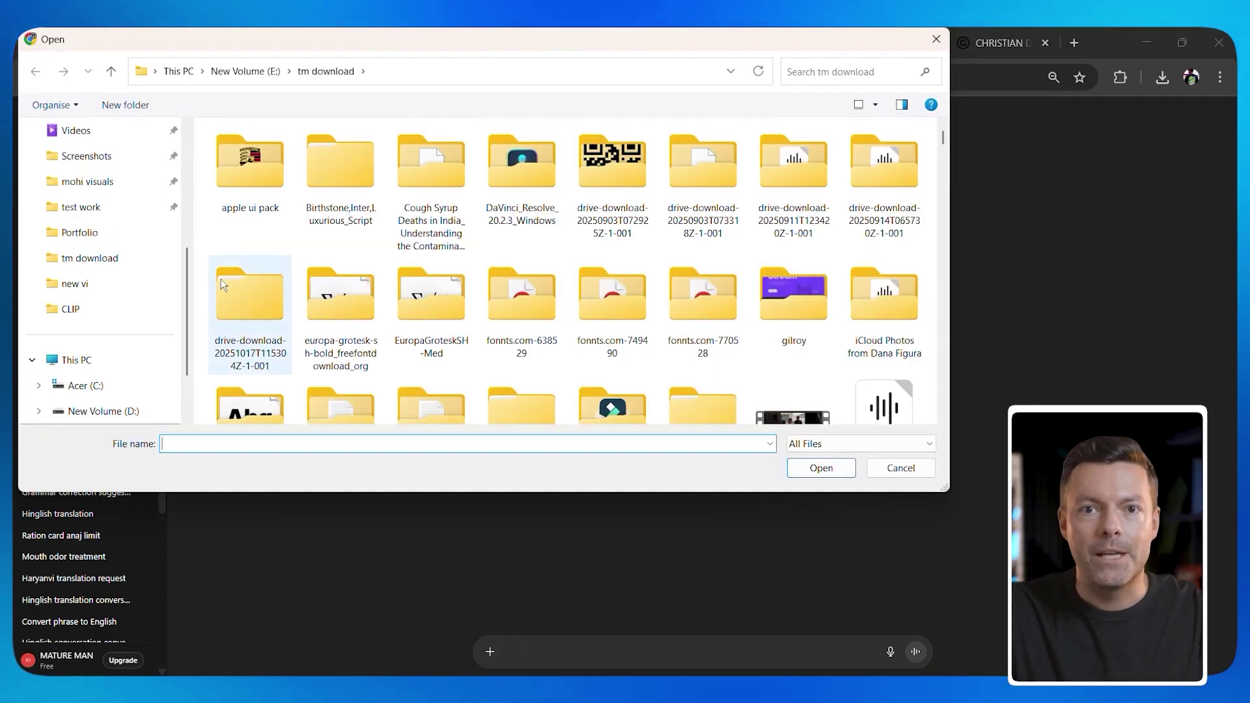
{"action": "scroll", "coordinate": [99, 156], "scroll_direction": "up", "scroll_amount": 3}
{"action": "left_click", "coordinate": [104, 147]}
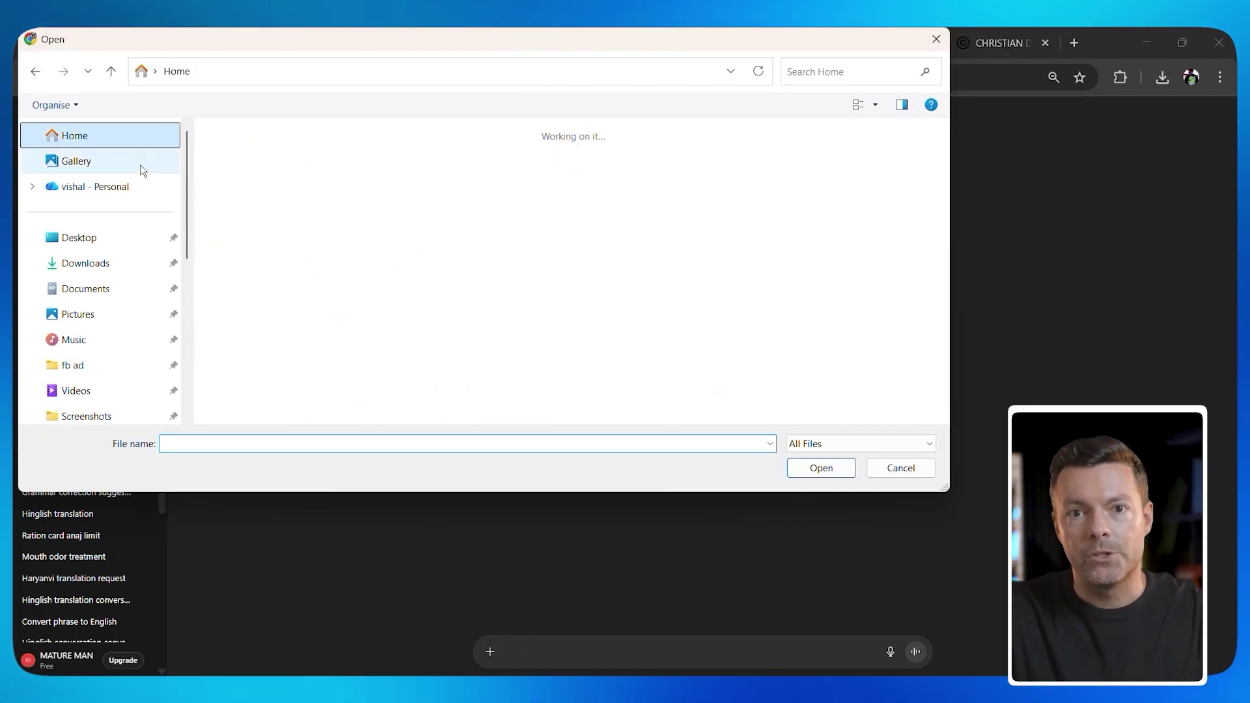
{"action": "left_click", "coordinate": [314, 342]}
{"action": "left_click", "coordinate": [818, 470]}
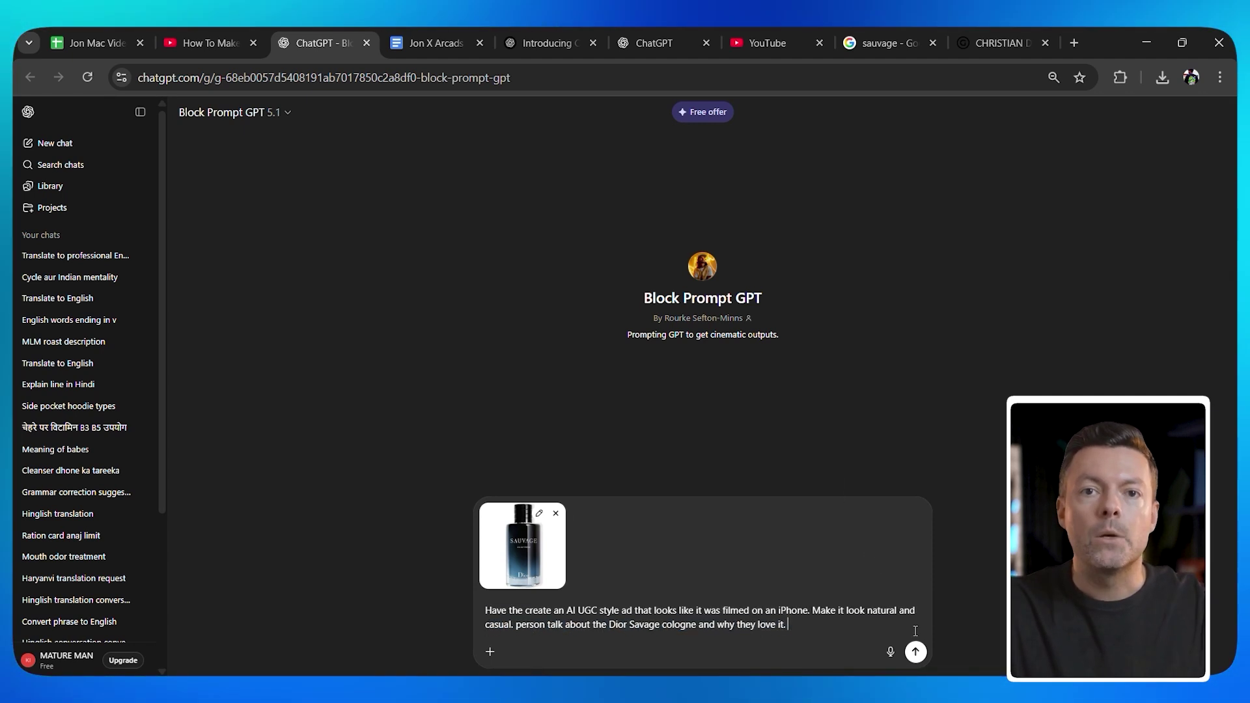
Send the image and ad request, then select the entire generated Dior Sauvage prompt
{"action": "left_click", "coordinate": [915, 652]}
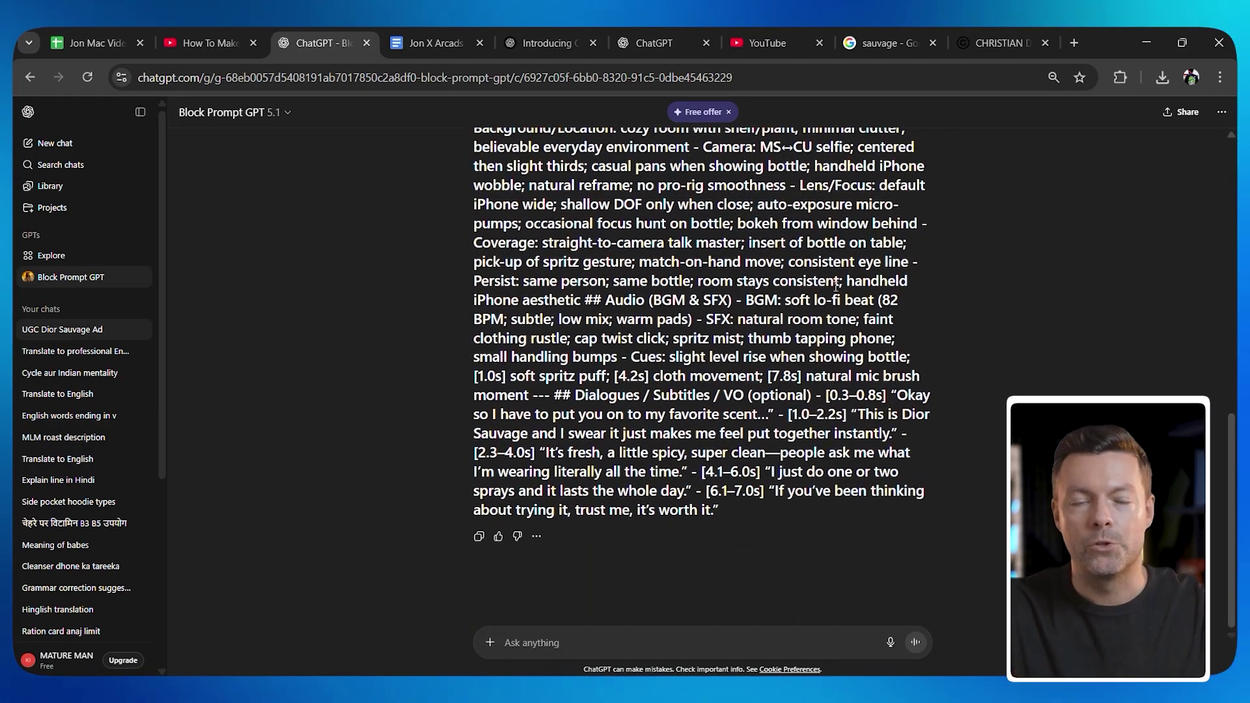
{"action": "scroll", "coordinate": [836, 285], "scroll_direction": "up", "scroll_amount": 1}
{"action": "left_click_drag", "start_coordinate": [473, 343], "coordinate": [795, 644]}
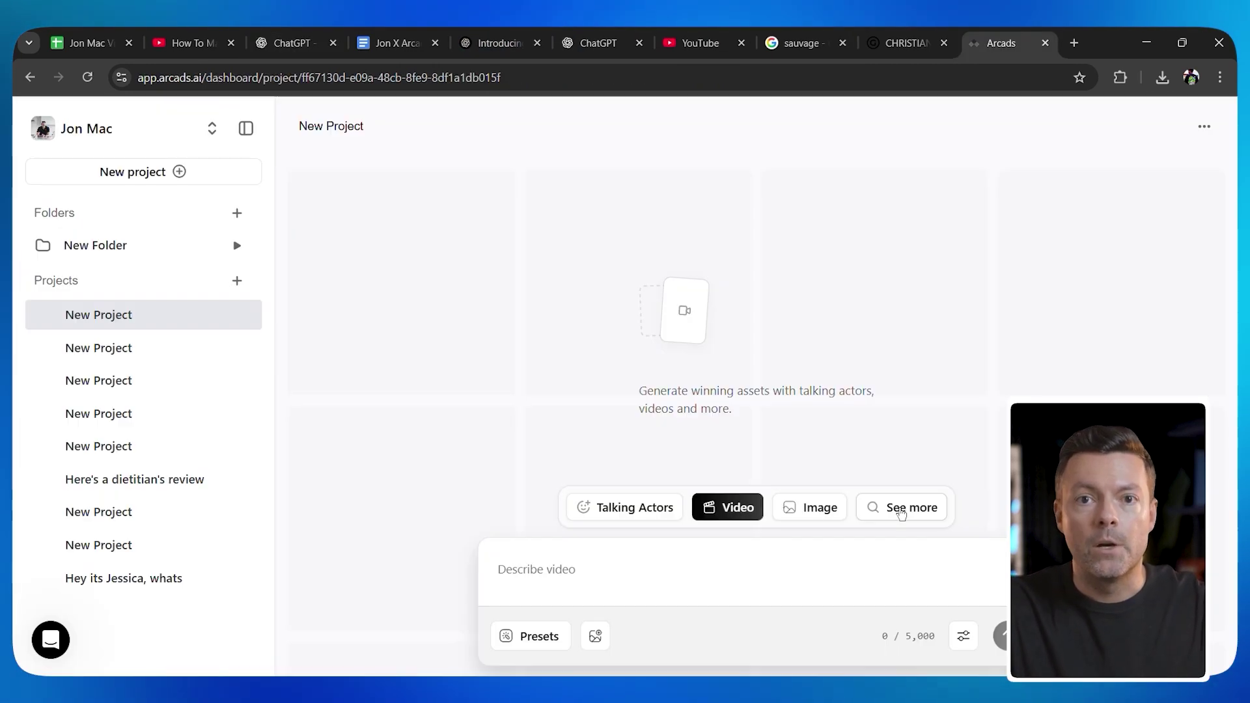
In Arcads, choose the Sora 2 Pro model and paste the ChatGPT prompt into the video description
{"action": "left_click", "coordinate": [898, 505]}
{"action": "scroll", "coordinate": [742, 535], "scroll_direction": "down", "scroll_amount": 3}
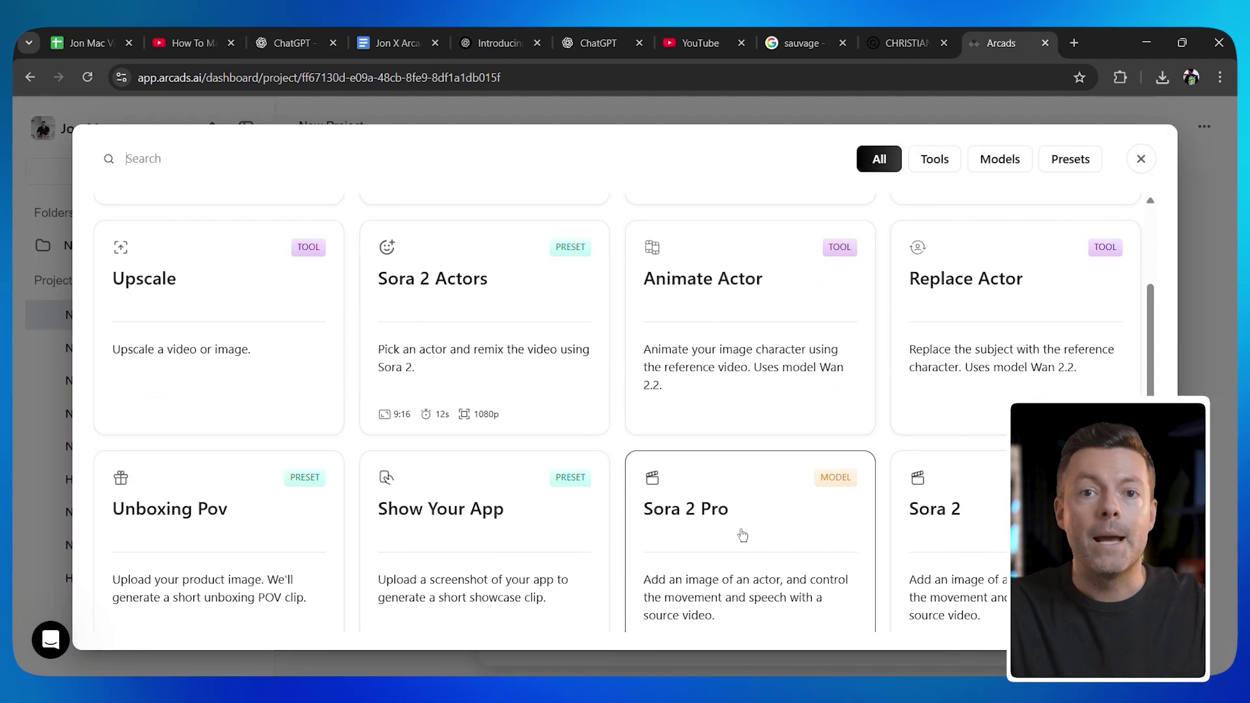
{"action": "left_click", "coordinate": [742, 535]}
{"action": "key", "text": "ctrl+v"}
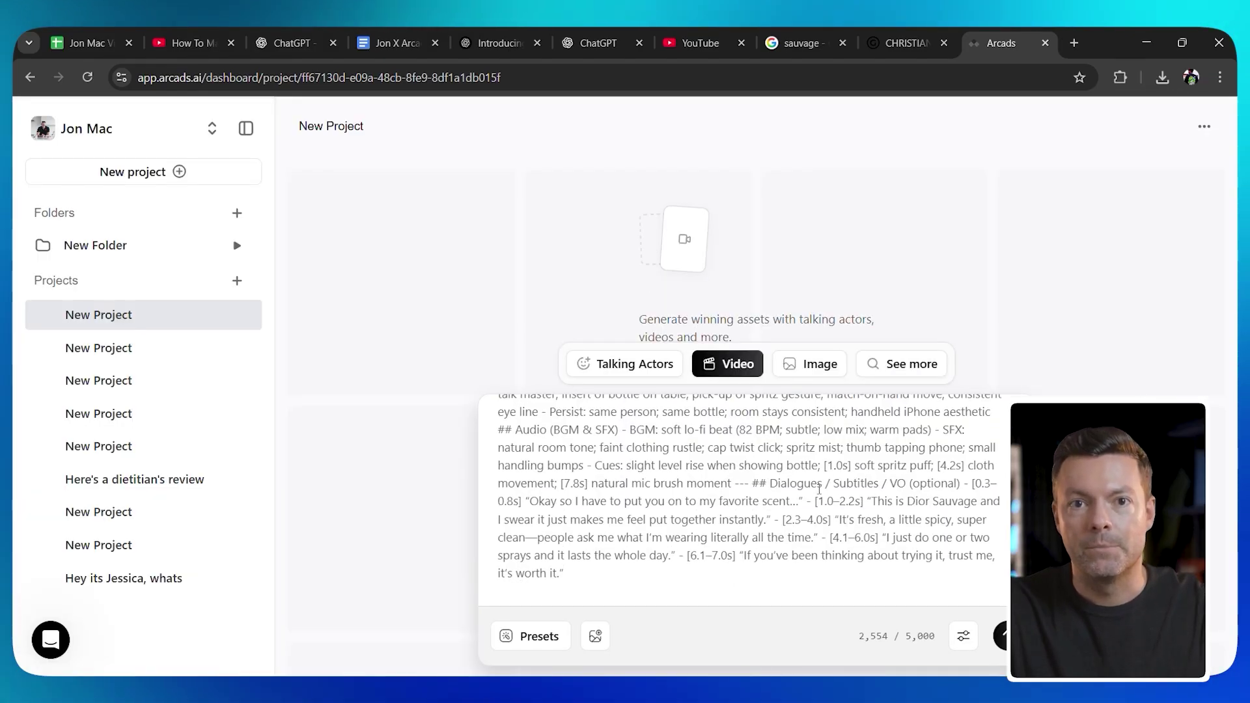
{"action": "scroll", "coordinate": [830, 524], "scroll_direction": "up", "scroll_amount": 5}
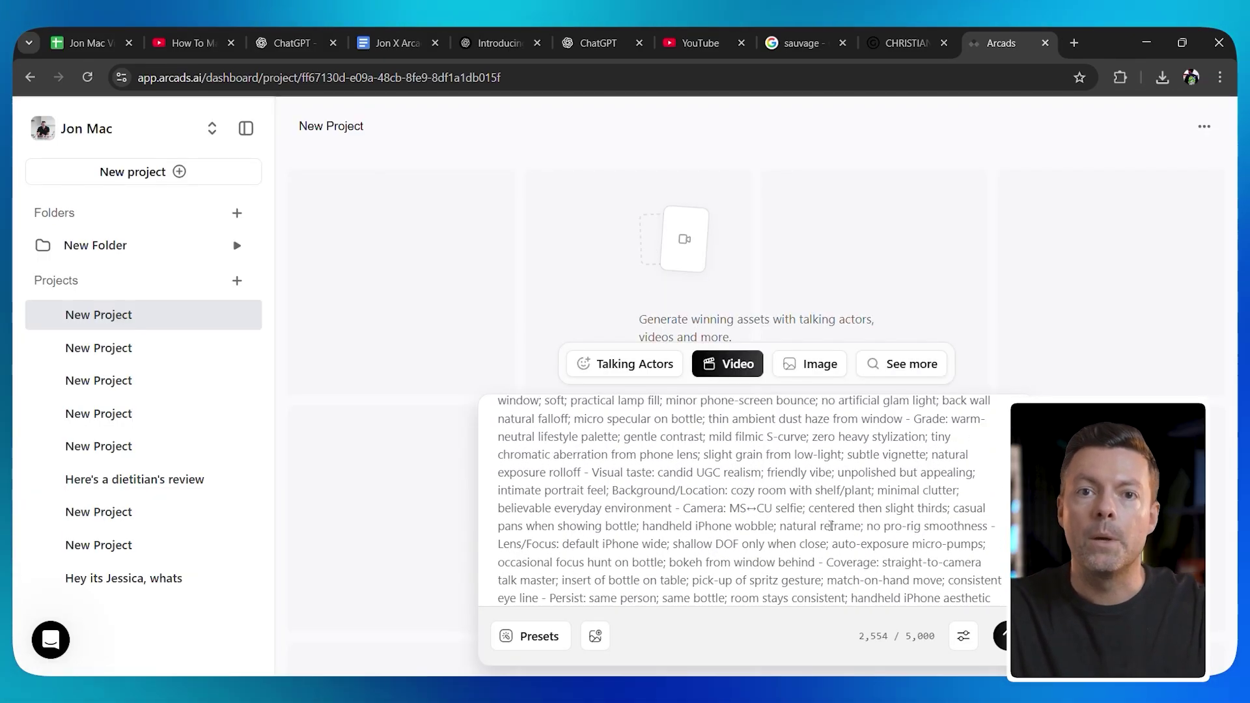
{"action": "scroll", "coordinate": [826, 530], "scroll_direction": "down", "scroll_amount": 5}
{"action": "scroll", "coordinate": [817, 532], "scroll_direction": "up", "scroll_amount": 3}
{"action": "scroll", "coordinate": [807, 526], "scroll_direction": "down", "scroll_amount": 3}
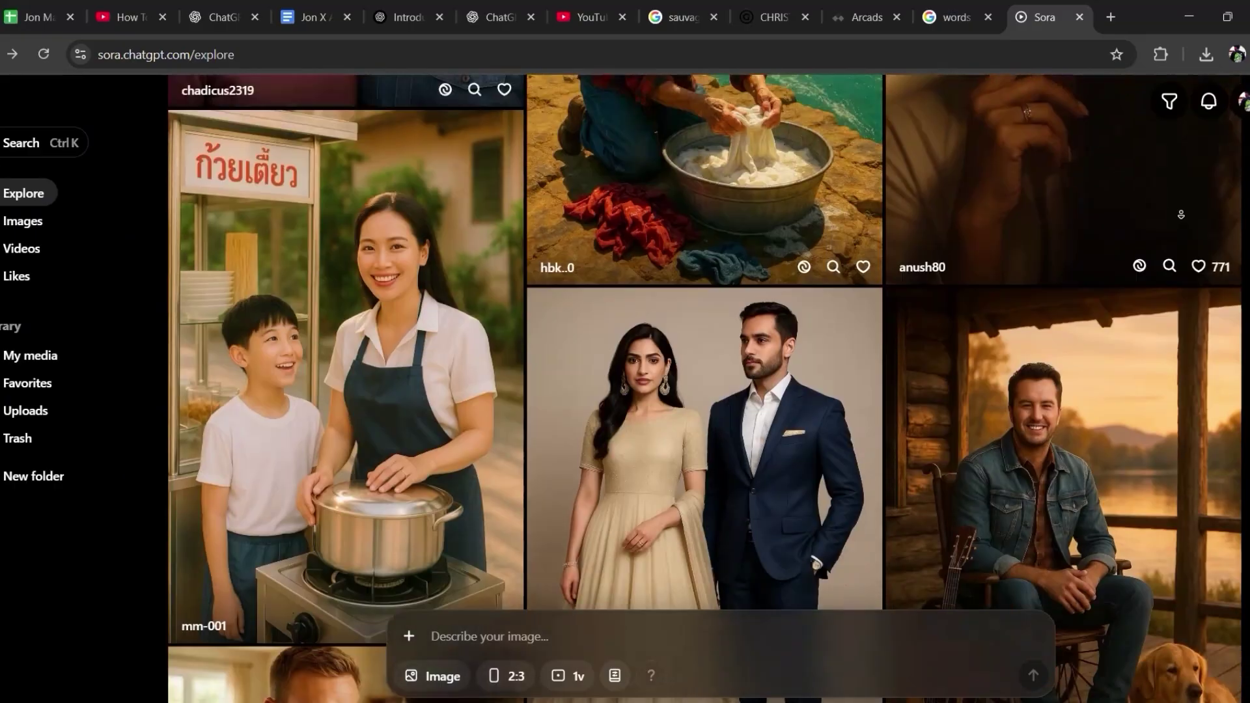
{"action": "scroll", "coordinate": [1186, 171], "scroll_direction": "down", "scroll_amount": 10}
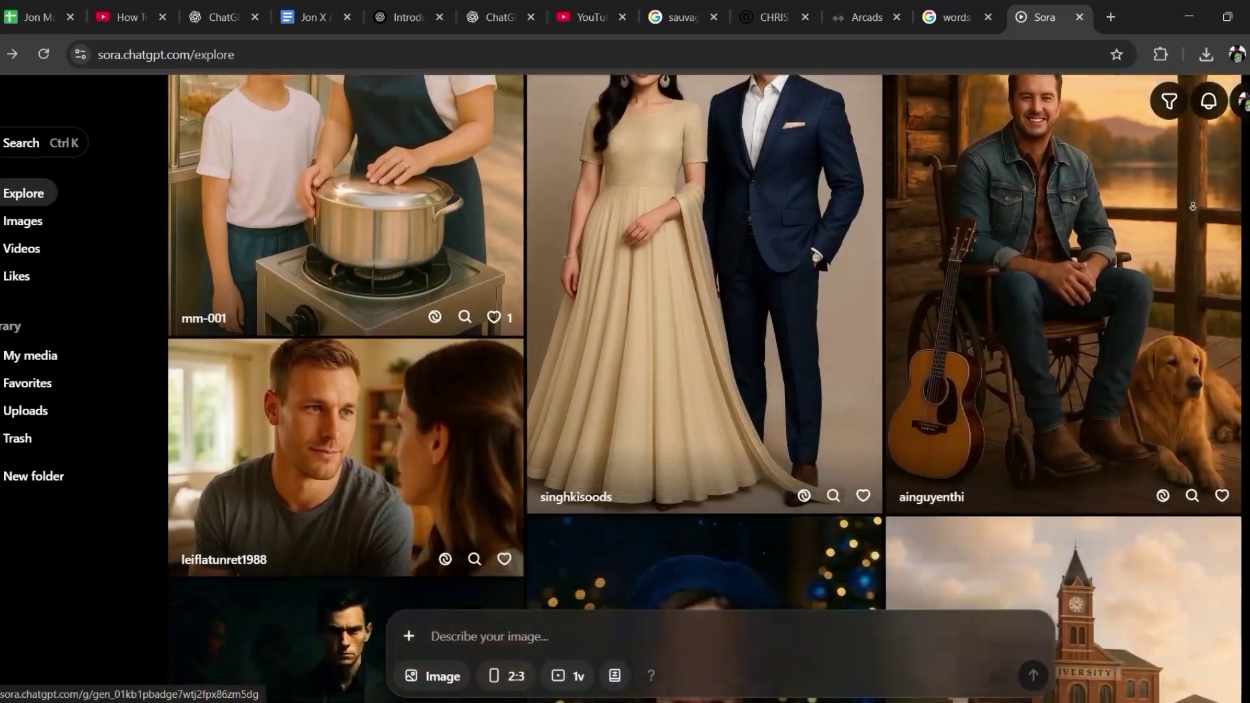
{"action": "scroll", "coordinate": [1186, 171], "scroll_direction": "down", "scroll_amount": 8}
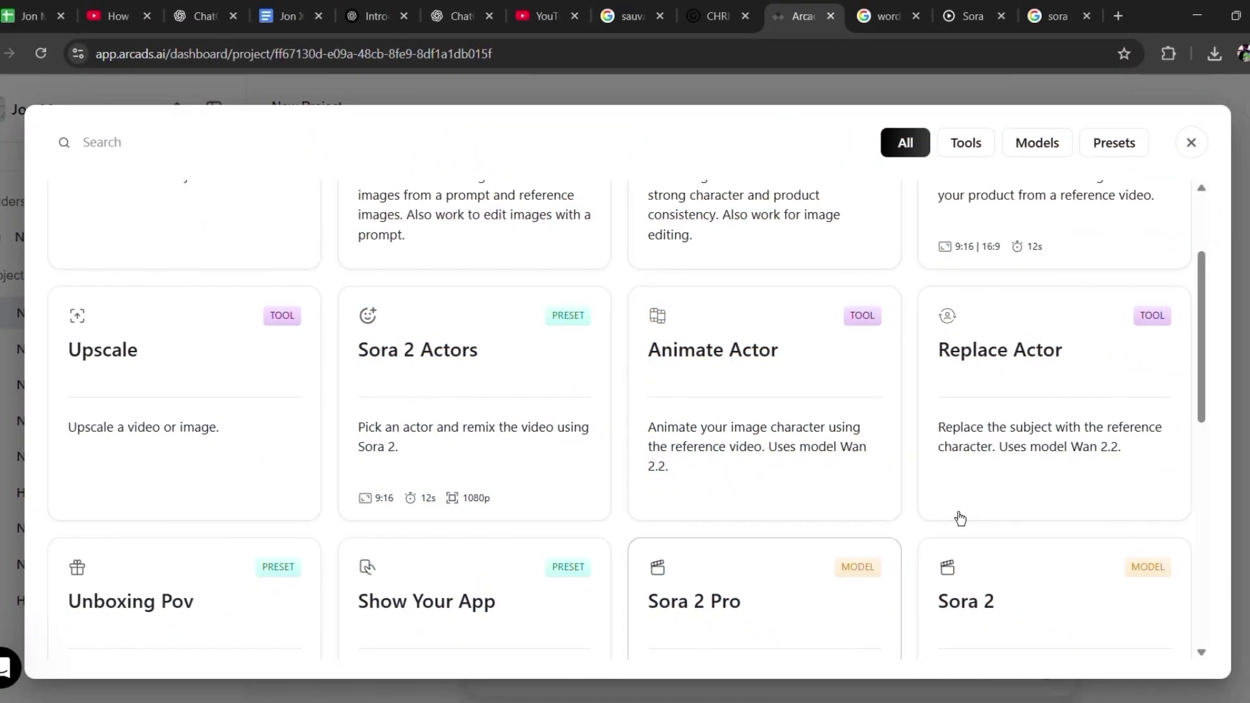
{"action": "scroll", "coordinate": [977, 515], "scroll_direction": "down", "scroll_amount": 2}
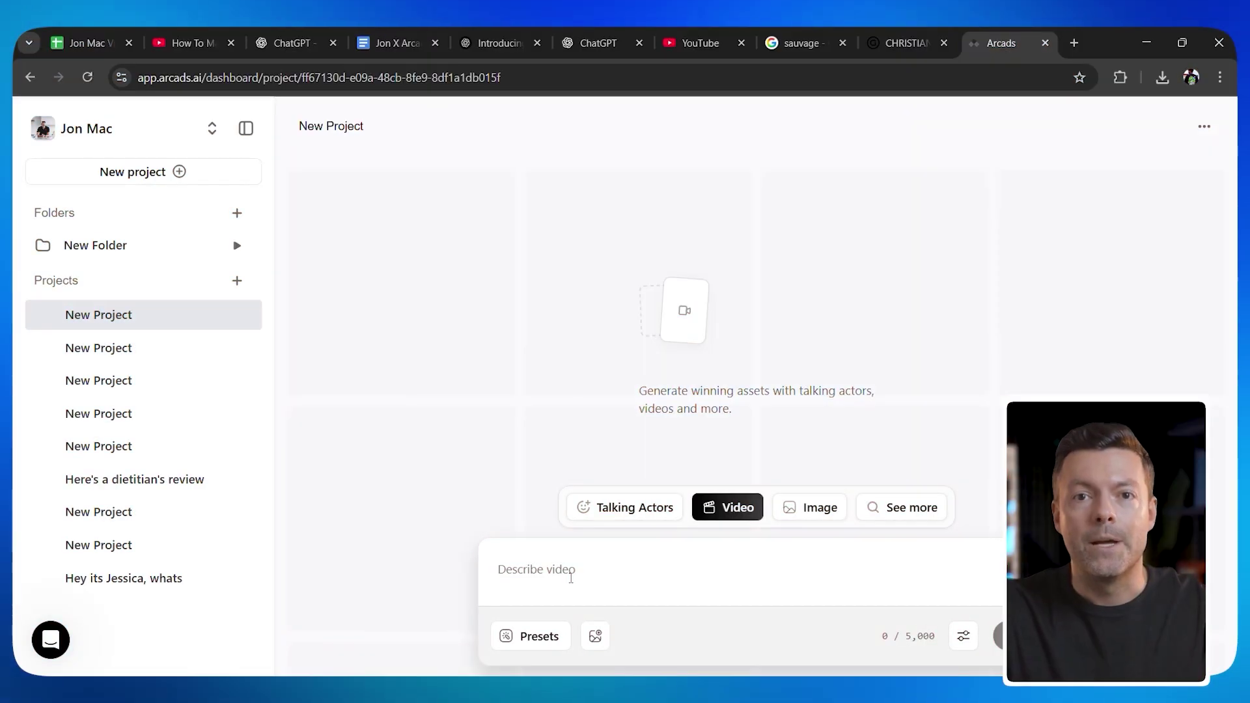
{"action": "key", "text": "ctrl+v"}
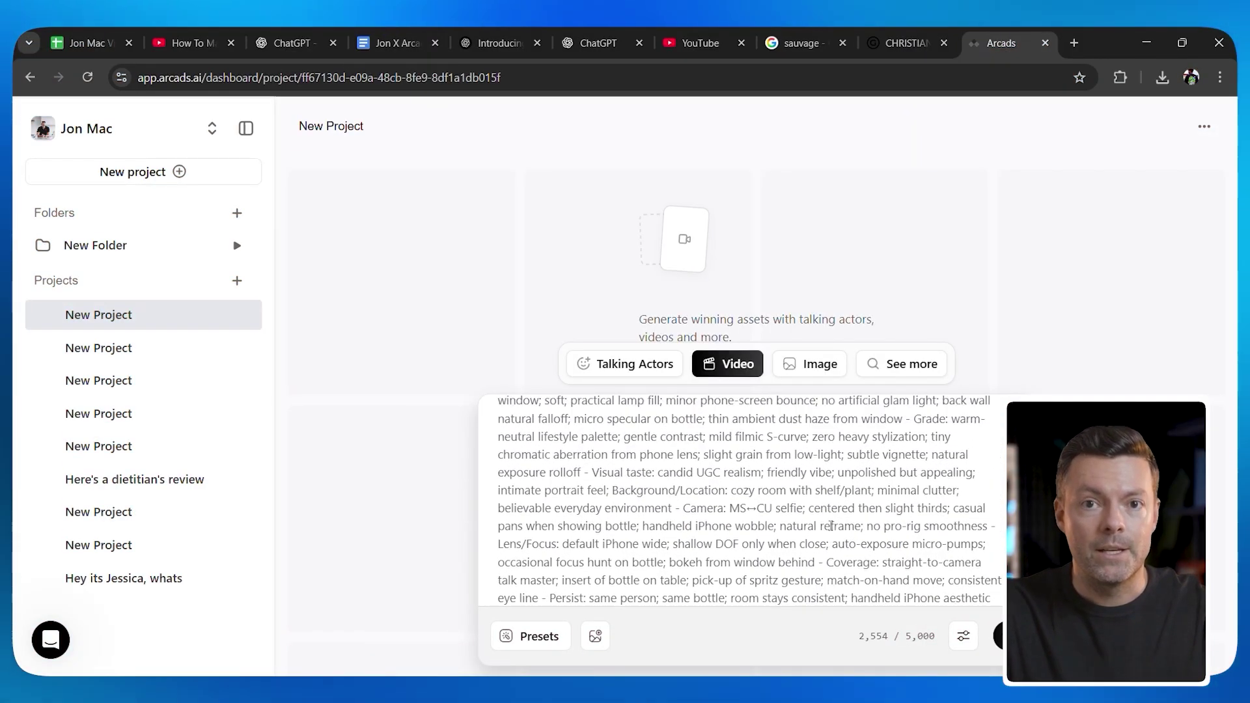
Attach the Sauvage bottle image from Home > Recent and generate the video for 0.7 credits
{"action": "left_click", "coordinate": [595, 636]}
{"action": "scroll", "coordinate": [98, 228], "scroll_direction": "up", "scroll_amount": 5}
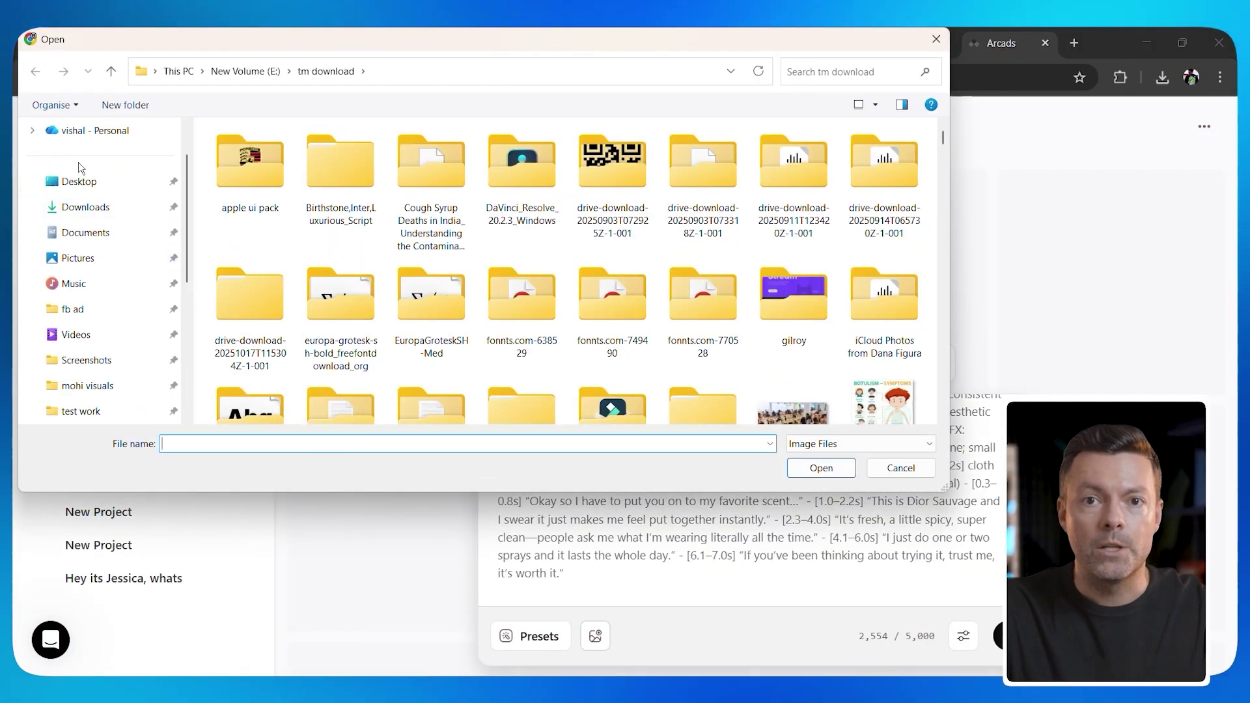
{"action": "left_click", "coordinate": [75, 136]}
{"action": "left_click", "coordinate": [343, 363]}
{"action": "left_click", "coordinate": [821, 467]}
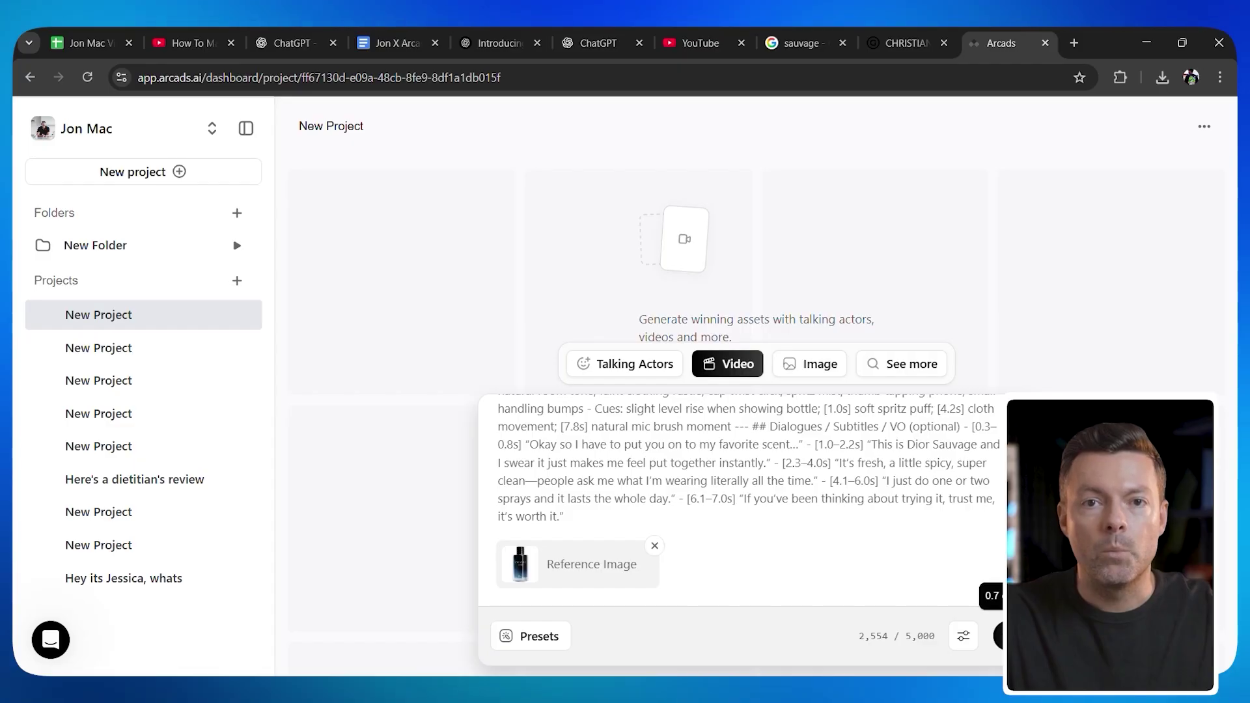
{"action": "key", "text": "Return"}
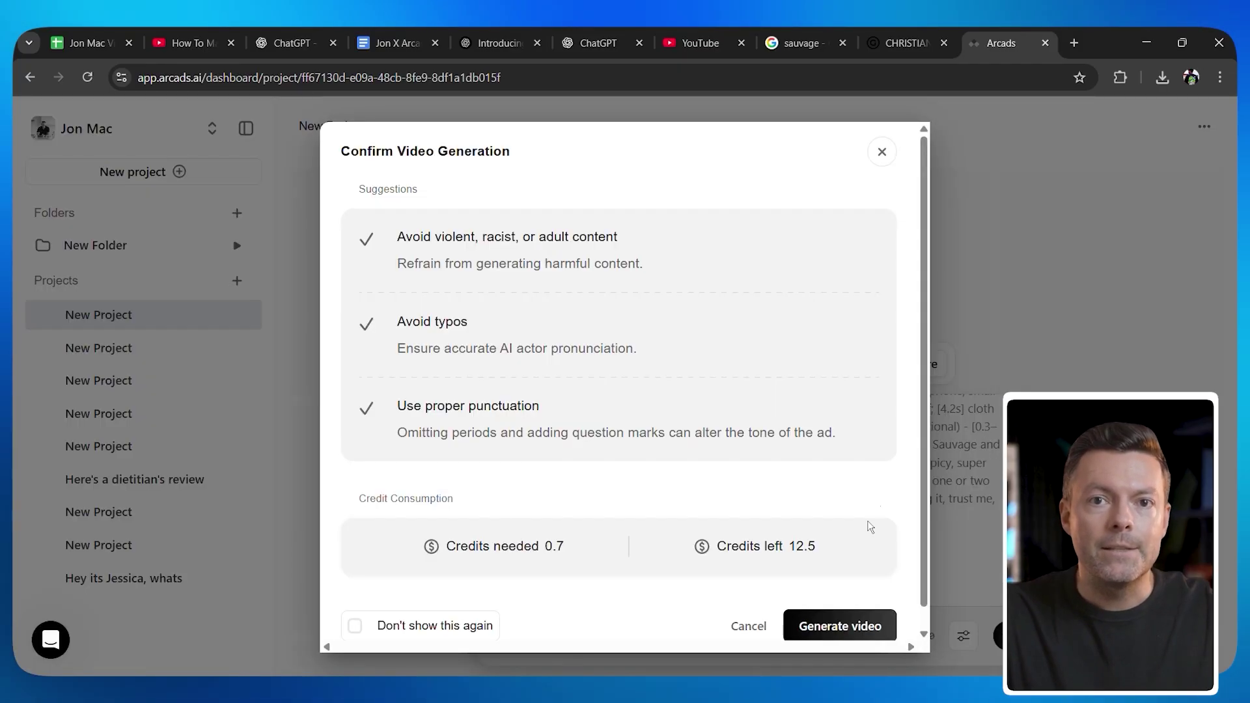
{"action": "left_click", "coordinate": [837, 626]}
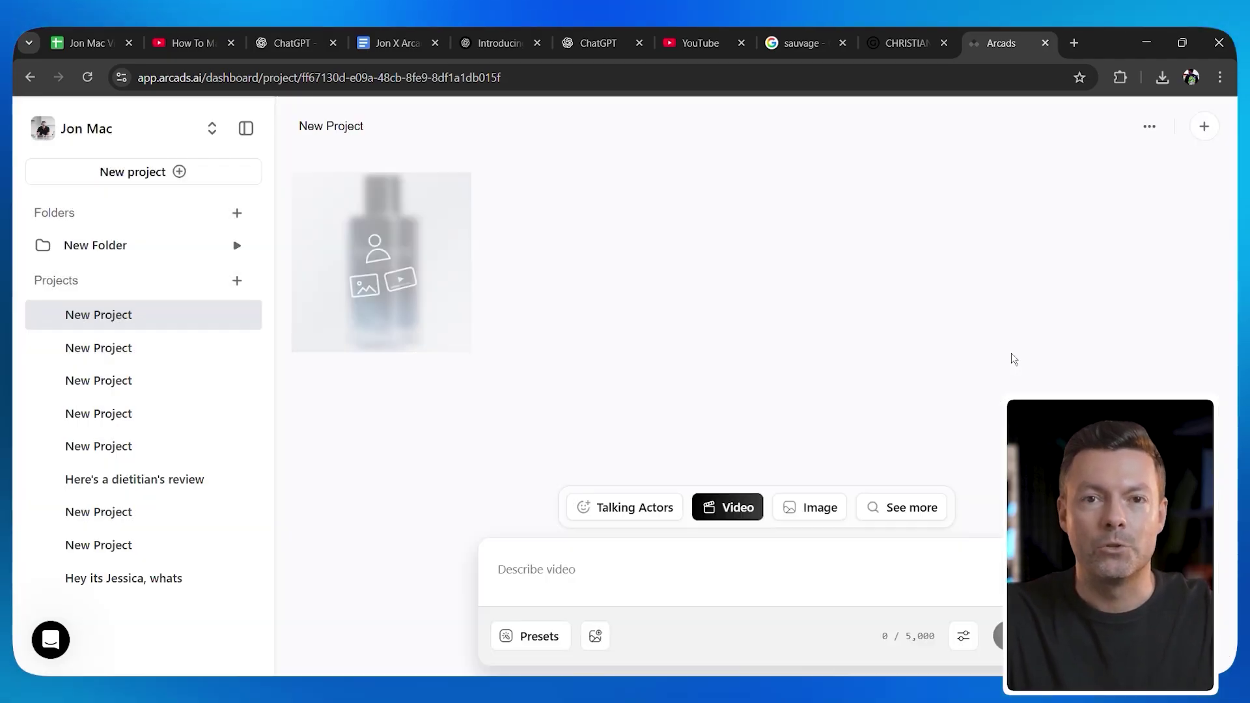